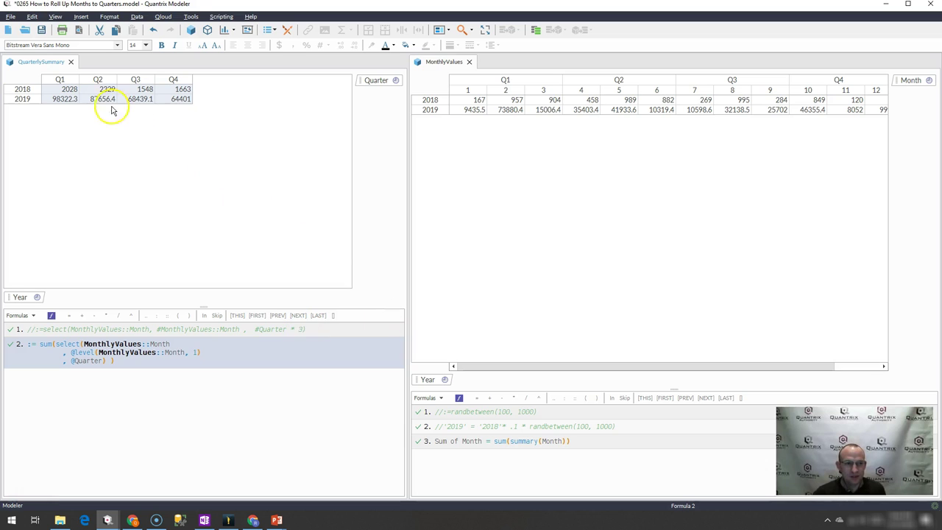
Compare the 2018 Q1 and Q2 totals in QuarterlySummary with the matching monthly cells in MonthlyValues
{"action": "left_click", "coordinate": [83, 86]}
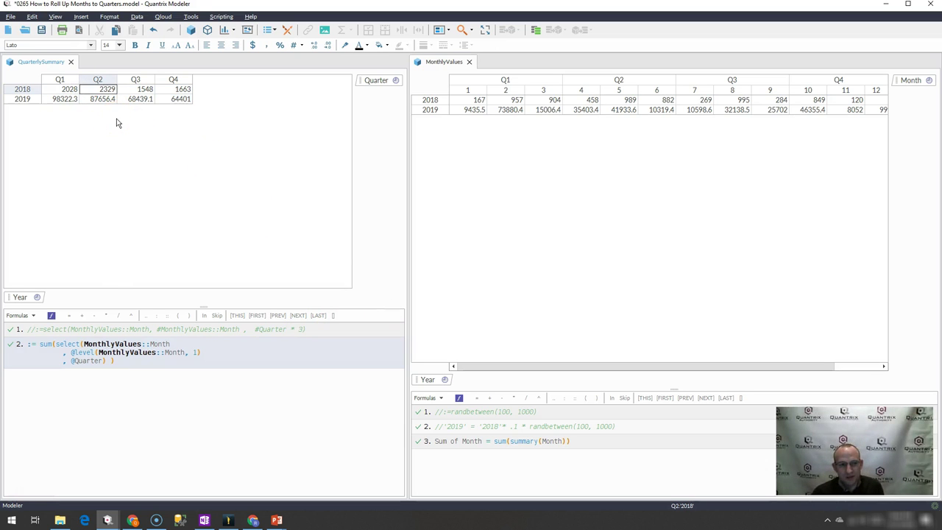
{"action": "left_click", "coordinate": [66, 89]}
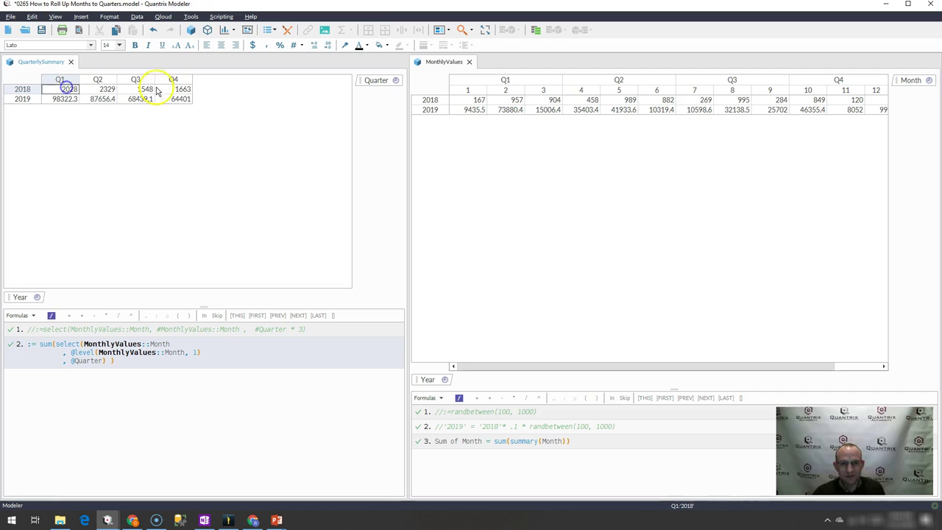
{"action": "left_click_drag", "start_coordinate": [469, 100], "coordinate": [519, 105]}
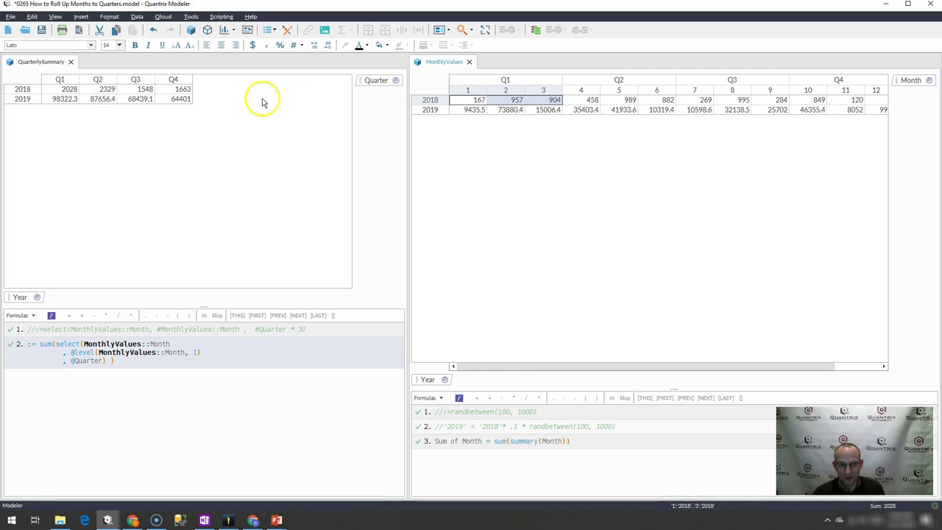
{"action": "left_click", "coordinate": [68, 89]}
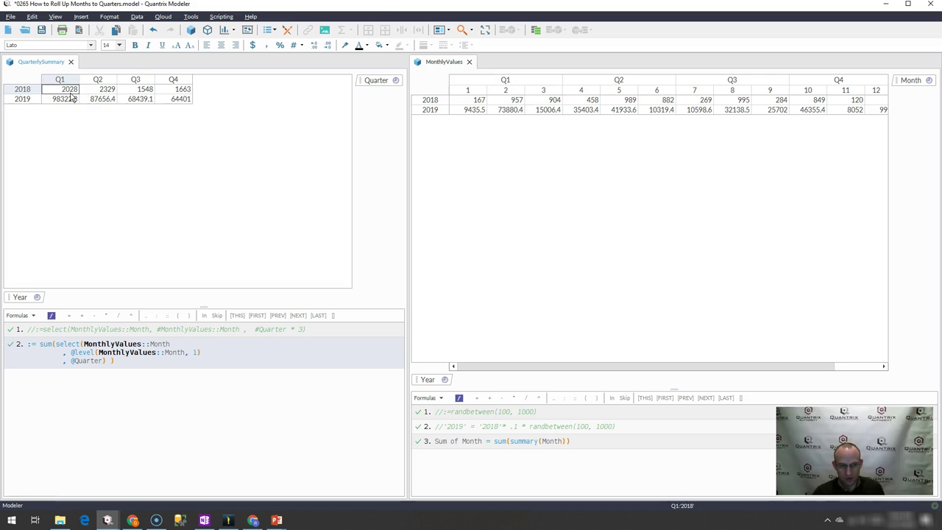
{"action": "left_click", "coordinate": [545, 103]}
{"action": "left_click", "coordinate": [70, 90]}
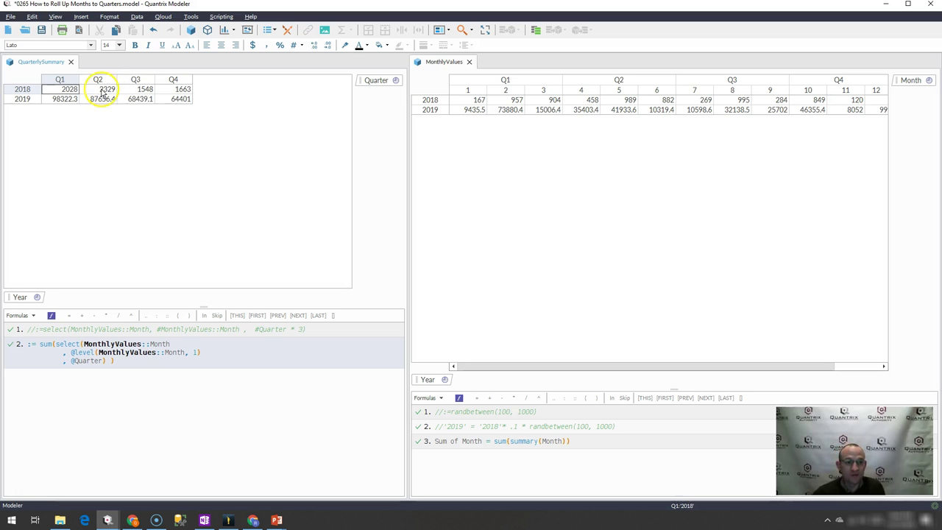
{"action": "left_click", "coordinate": [101, 89]}
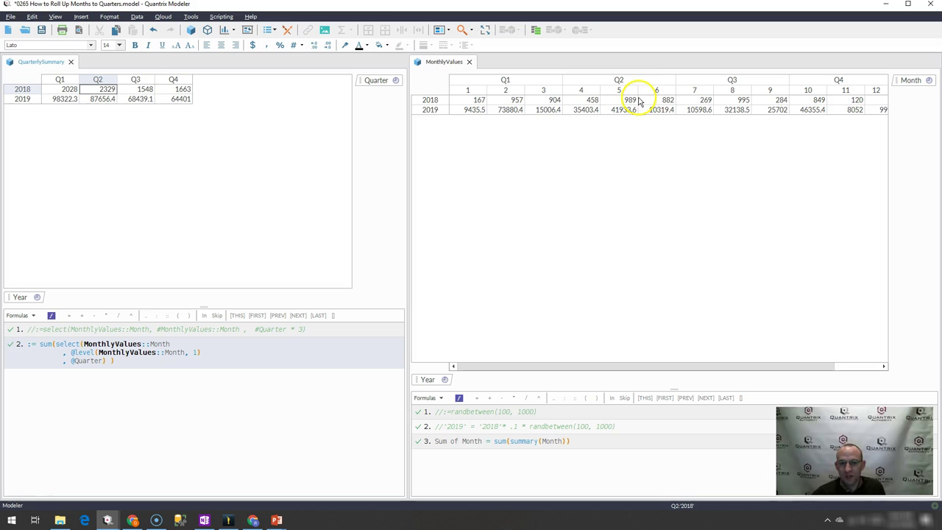
{"action": "left_click", "coordinate": [663, 101]}
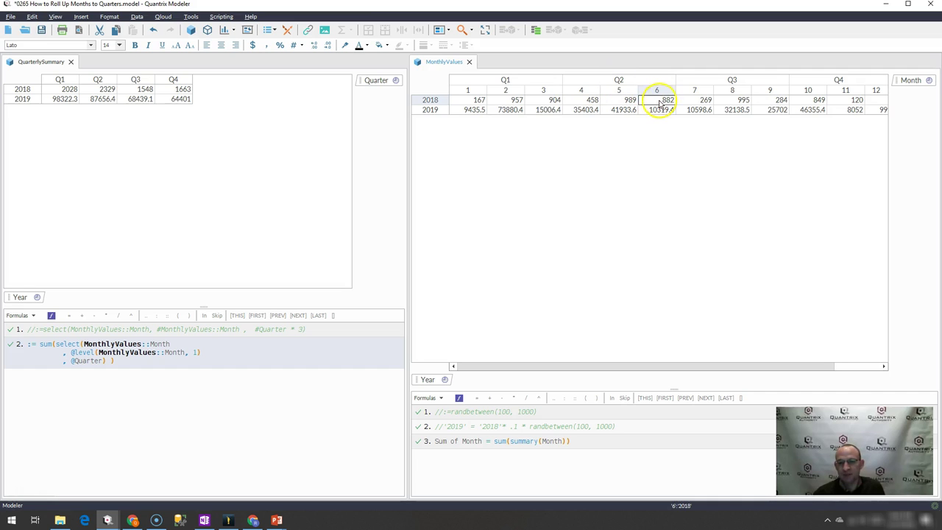
Clear the second QuarterlySummary formula and begin a new one with := select(
{"action": "left_click", "coordinate": [40, 360]}
{"action": "key", "text": "ctrl+a"}
{"action": "key", "text": "BackSpace"}
{"action": "type", "text": ":"}
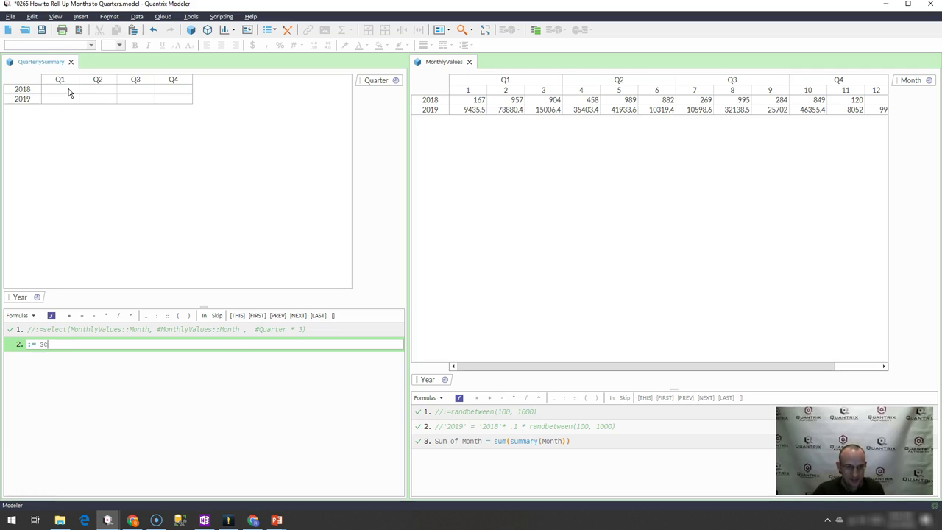
{"action": "type", "text": "lect("}
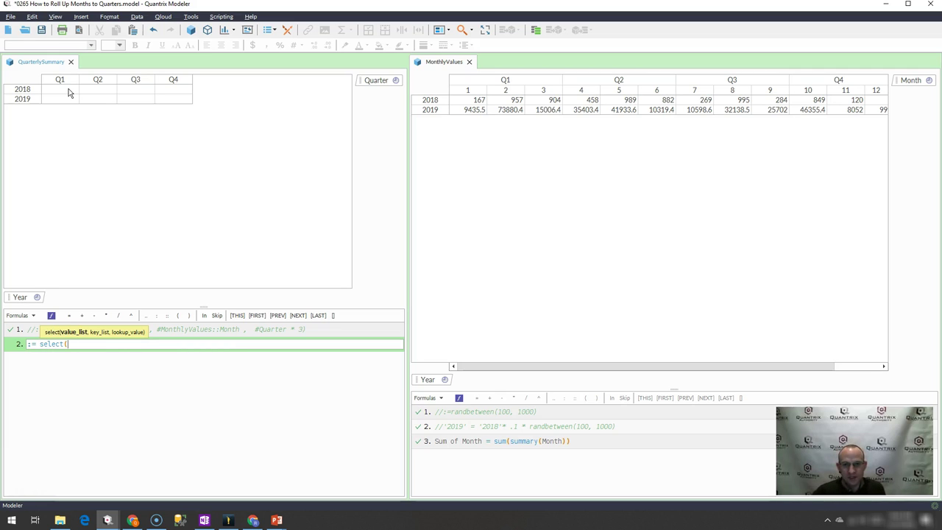
Enter MonthlyValues::Months as the select value list and start the key list argument on a new line
{"action": "type", "text": "month"}
{"action": "key", "text": "Up"}
{"action": "key", "text": "Down"}
{"action": "key", "text": "Up"}
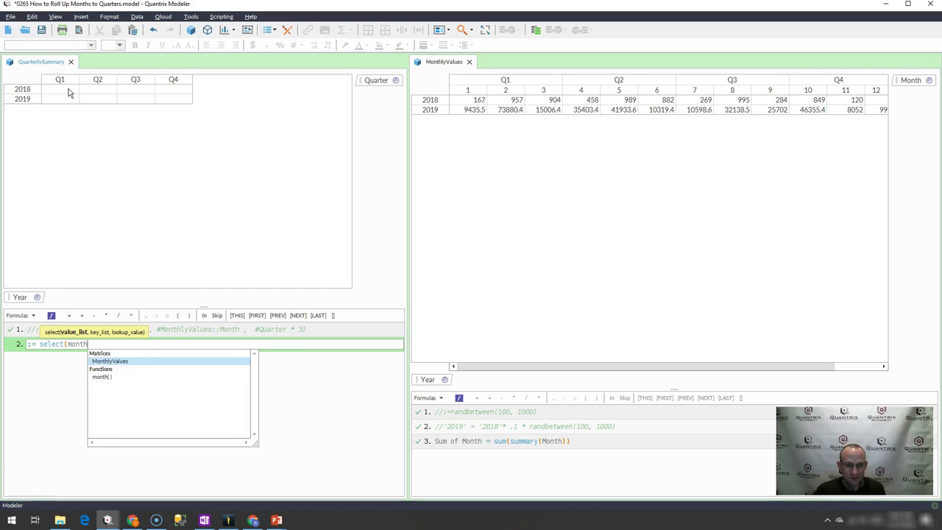
{"action": "key", "text": "Return"}
{"action": "type", "text": "Months"}
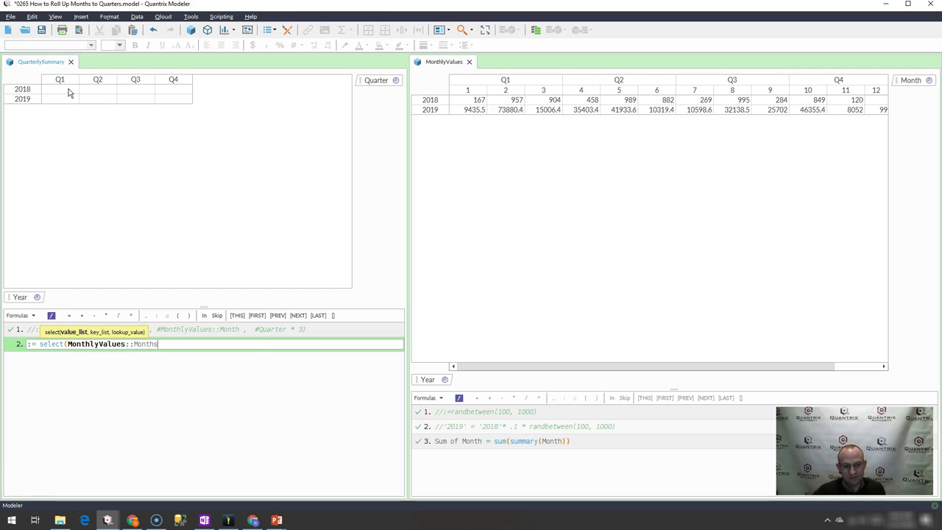
{"action": "type", "text": ","}
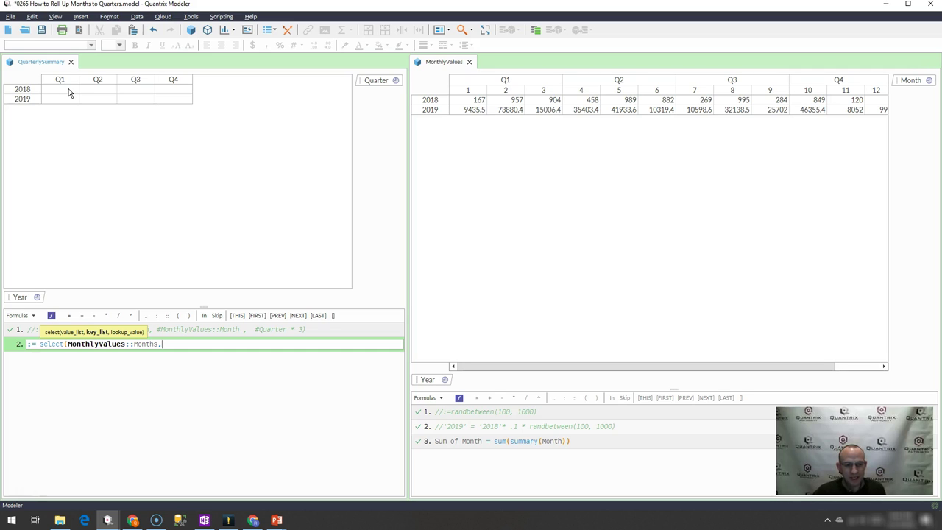
{"action": "key", "text": "BackSpace"}
{"action": "key", "text": "BackSpace"}
{"action": "key", "text": "shift+Return"}
{"action": "type", "text": ","}
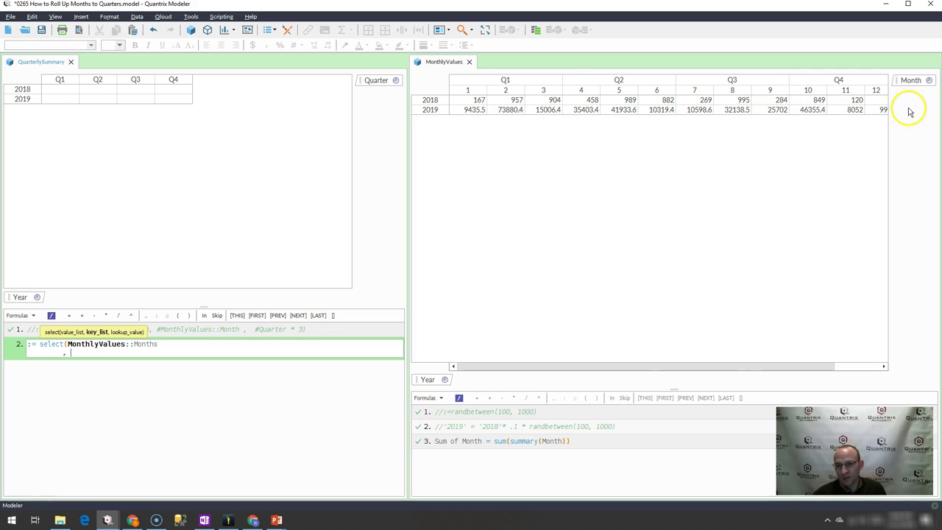
Move the Year category of MonthlyValues to the column axis above Month and insert MonthlyValues::Month as the key list
{"action": "left_click_drag", "start_coordinate": [431, 384], "coordinate": [910, 82]}
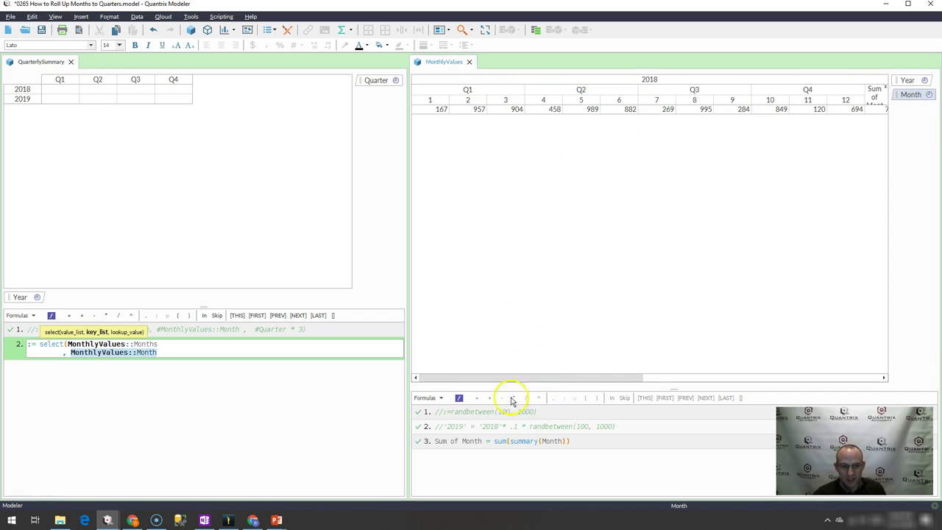
{"action": "left_click", "coordinate": [196, 353]}
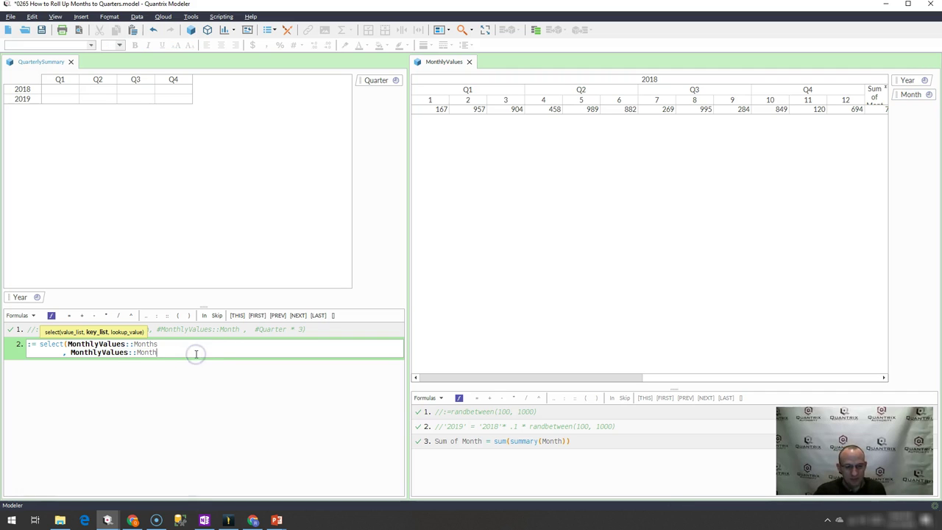
Replace the key list reference with #MonthlyValues::Month and start the lookup value argument on a new line
{"action": "key", "text": "ctrl+shift+Left"}
{"action": "key", "text": "shift+Left"}
{"action": "key", "text": "shift+Left"}
{"action": "key", "text": "ctrl+shift+Left"}
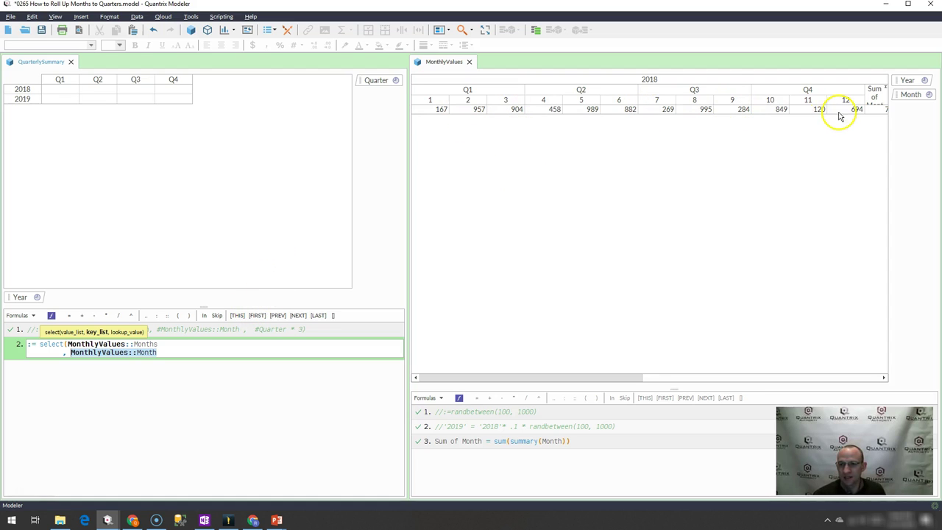
{"action": "left_click_drag", "start_coordinate": [596, 377], "coordinate": [662, 377]}
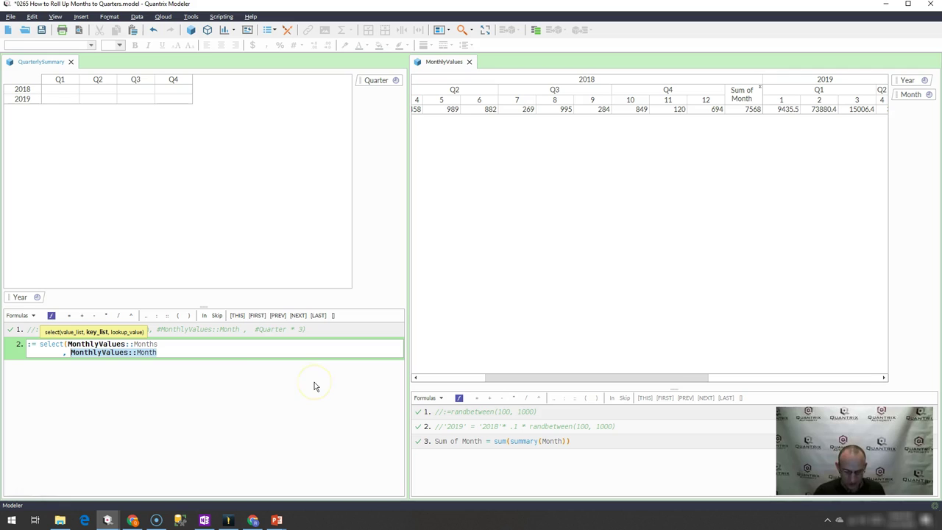
{"action": "type", "text": "#"}
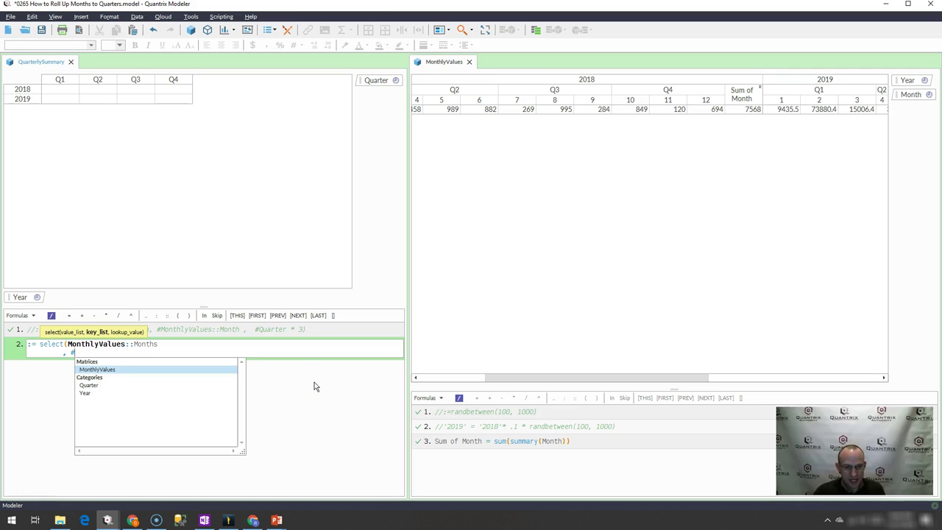
{"action": "type", "text": "mon"}
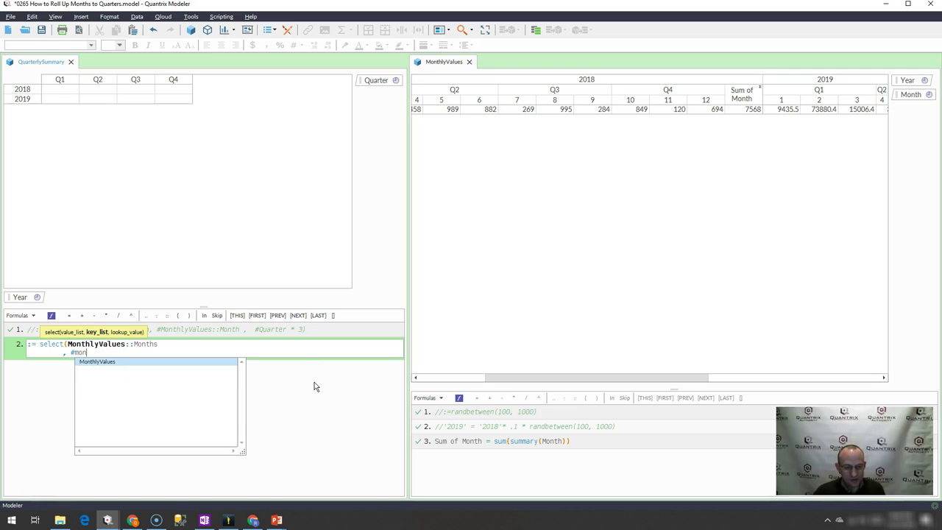
{"action": "key", "text": "Return"}
{"action": "type", "text": "MonthlyValues::Month"}
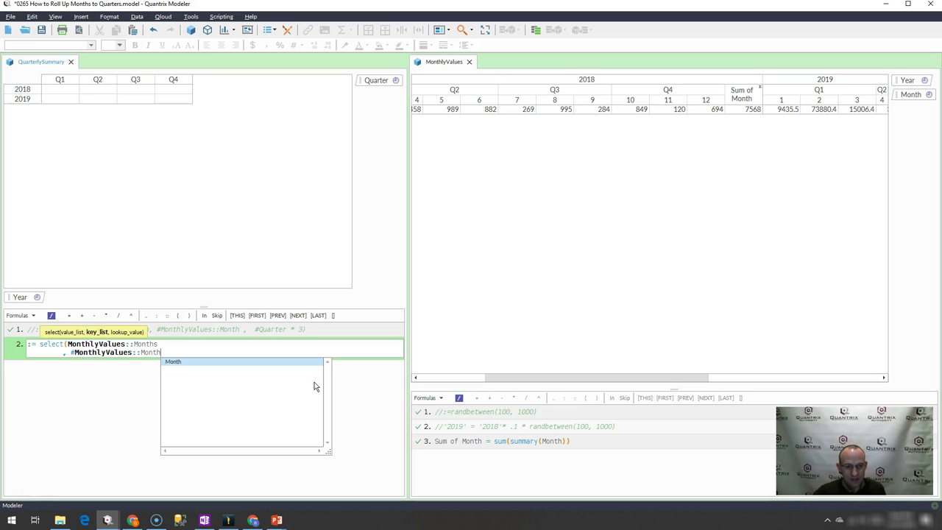
{"action": "key", "text": "shift+Return"}
{"action": "type", "text": ","}
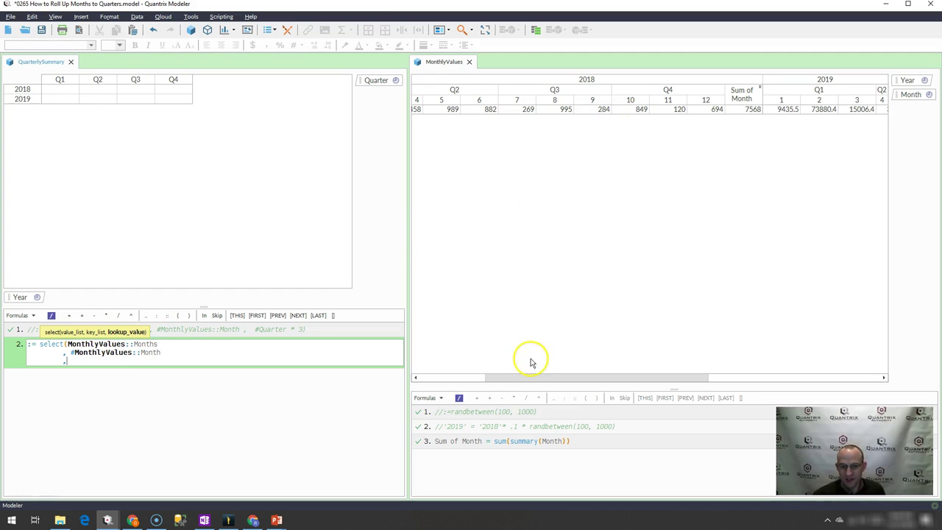
Enter #Quarter * 3 as the lookup value, close the select function and commit the formula
{"action": "left_click_drag", "start_coordinate": [529, 378], "coordinate": [427, 378]}
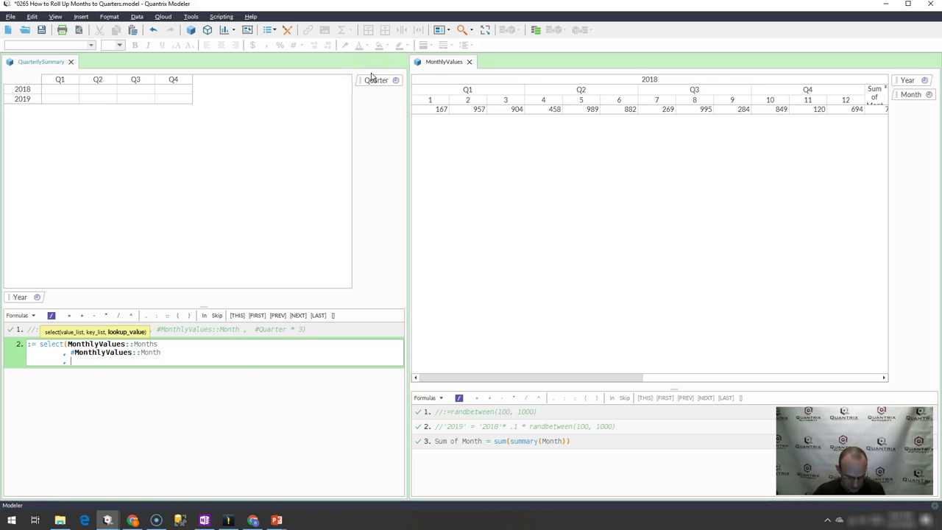
{"action": "type", "text": "#Quarter"}
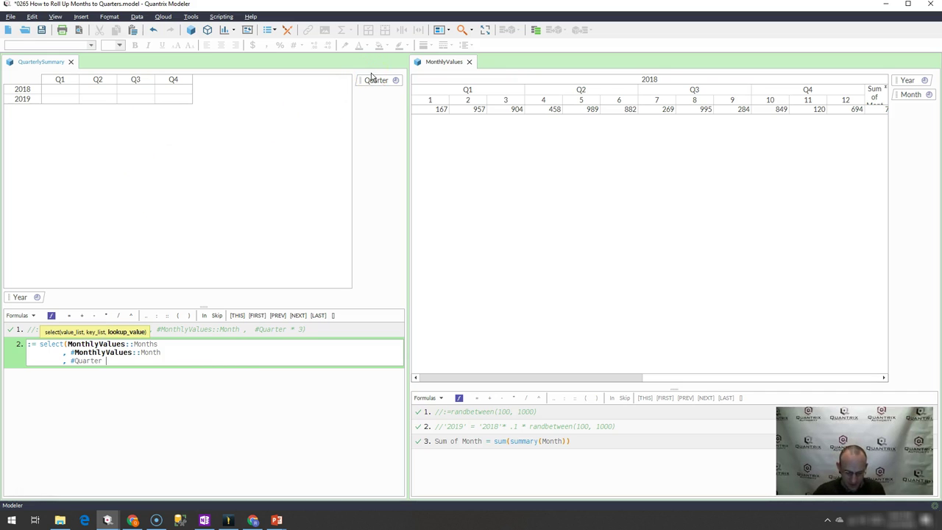
{"action": "type", "text": " *"}
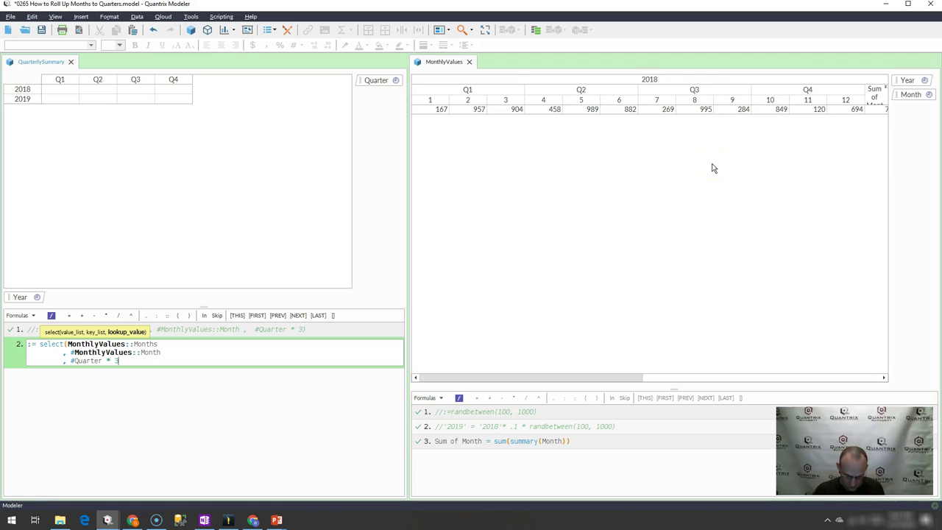
{"action": "type", "text": ")"}
{"action": "key", "text": "Return"}
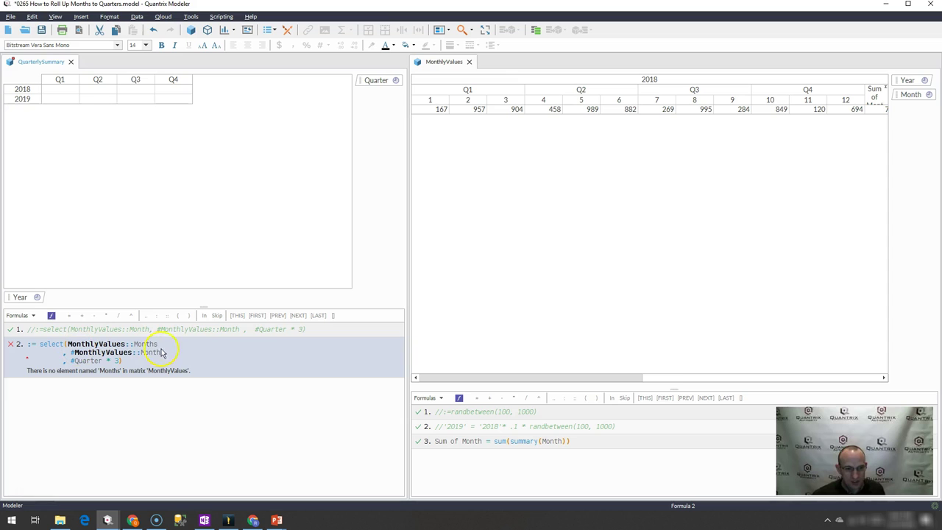
Correct the value list reference to MonthlyValues::Month and recommit the formula
{"action": "left_click", "coordinate": [164, 345]}
{"action": "key", "text": "BackSpace"}
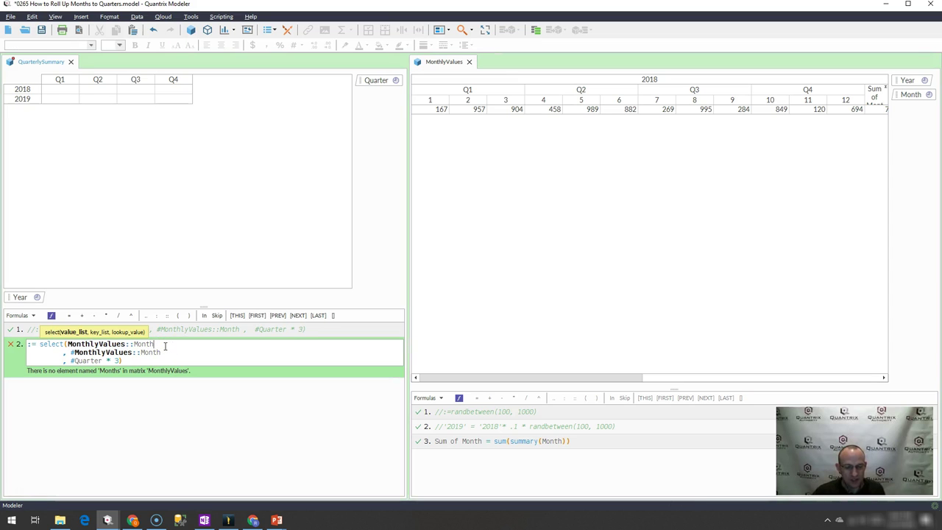
{"action": "key", "text": "Return"}
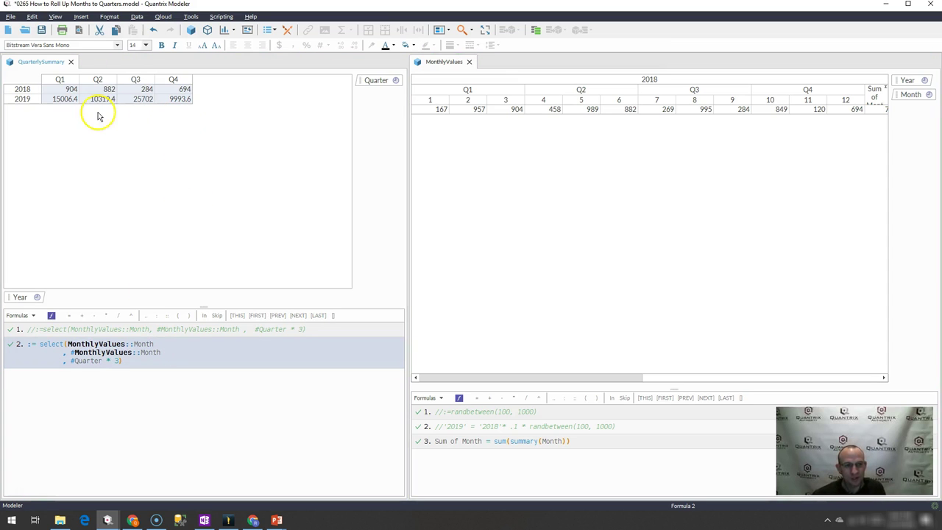
Compare the QuarterlySummary results with the quarter-end months of 2018 and 2019 in MonthlyValues, and review the formula's #Quarter lookup
{"action": "left_click", "coordinate": [515, 109]}
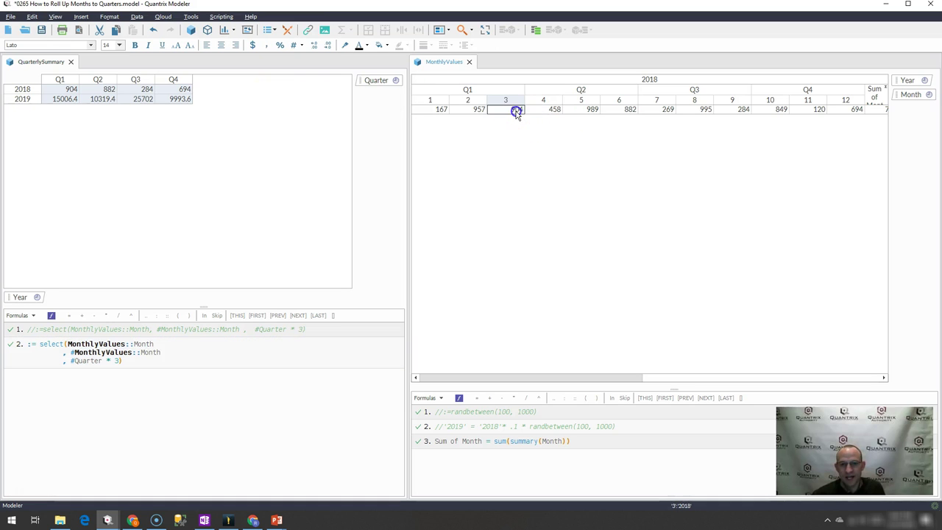
{"action": "left_click", "coordinate": [629, 110]}
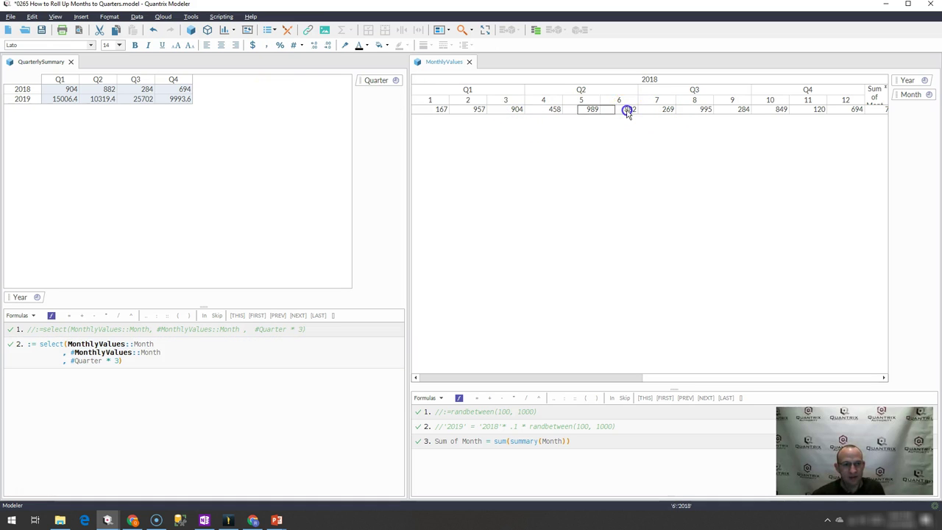
{"action": "left_click", "coordinate": [741, 109]}
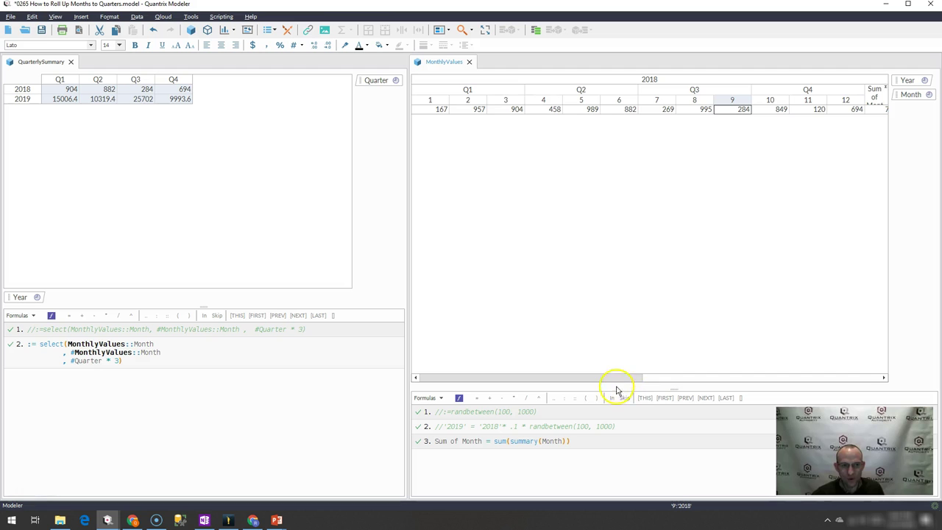
{"action": "left_click_drag", "start_coordinate": [614, 377], "coordinate": [719, 381]}
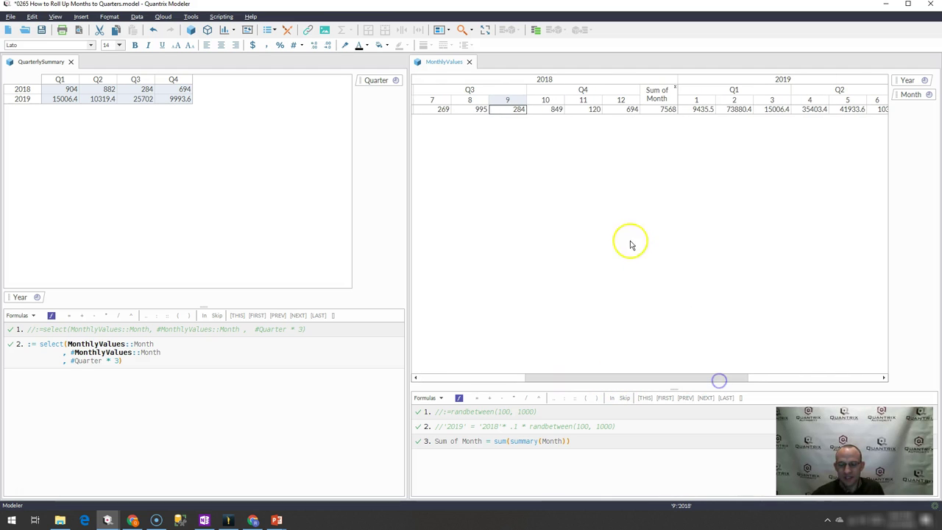
{"action": "left_click", "coordinate": [616, 110]}
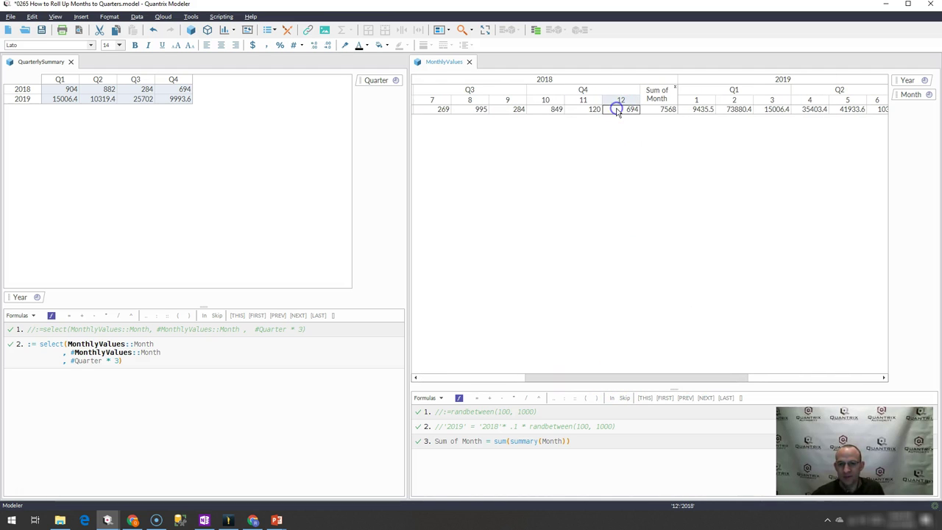
{"action": "left_click", "coordinate": [780, 109]}
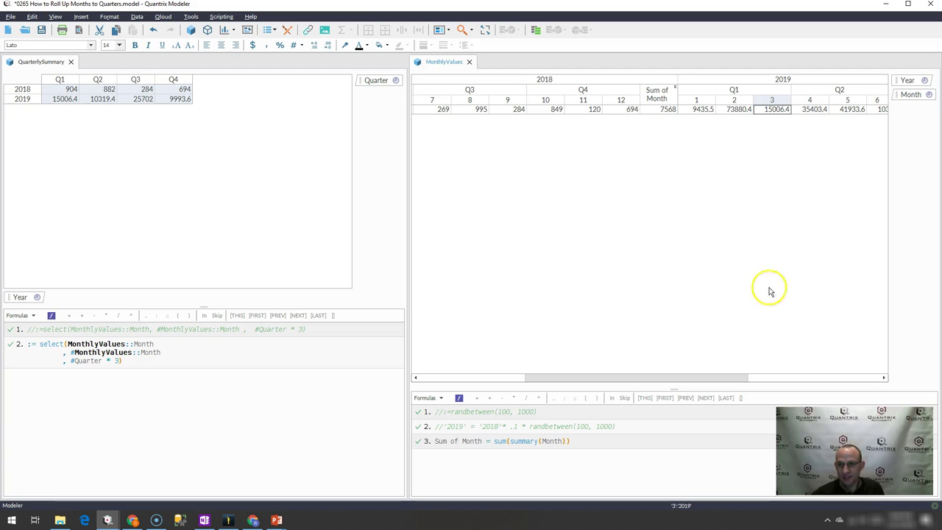
{"action": "left_click_drag", "start_coordinate": [726, 379], "coordinate": [771, 380]}
{"action": "left_click", "coordinate": [793, 110]}
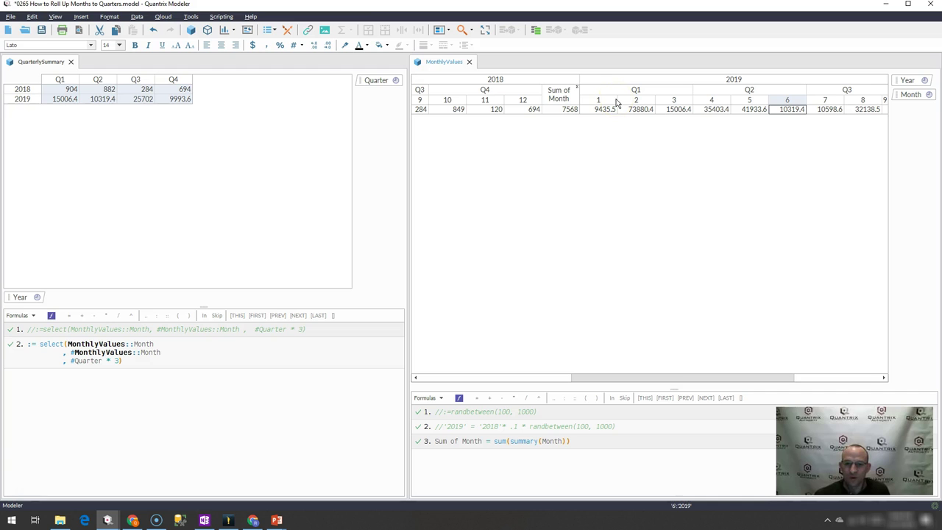
{"action": "left_click", "coordinate": [66, 89]}
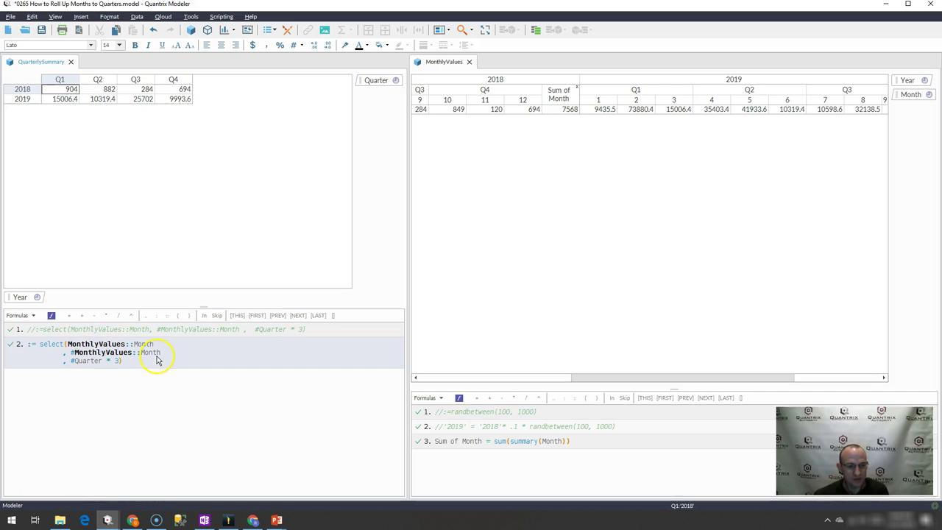
{"action": "left_click", "coordinate": [75, 362]}
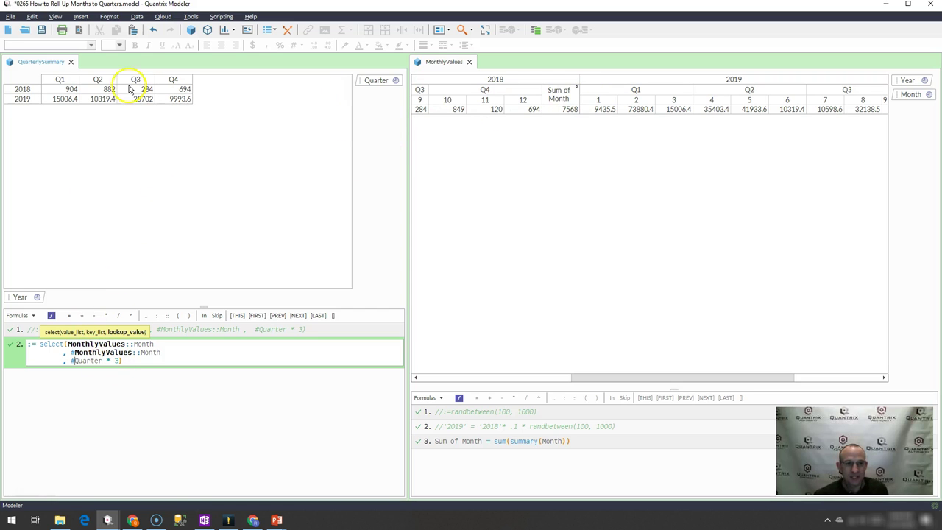
{"action": "key", "text": "Return"}
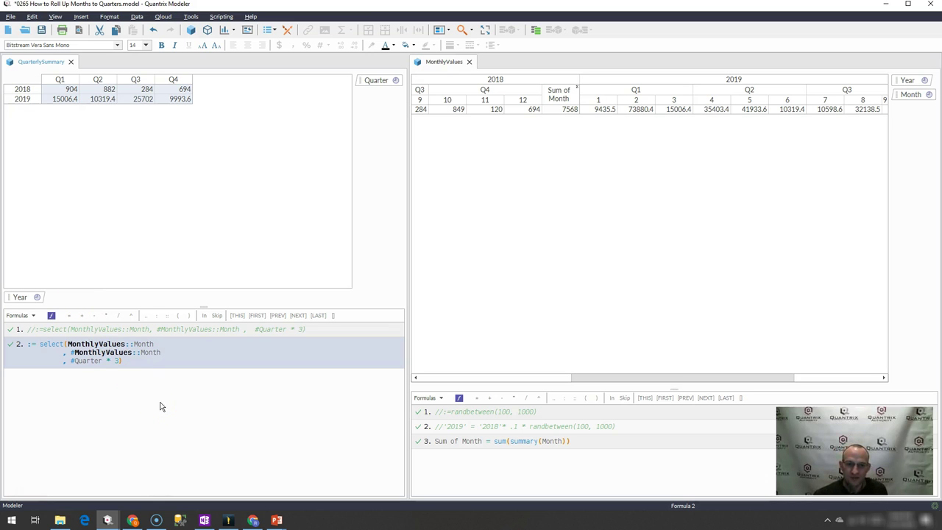
Switch to the PowerPoint slide with the contact details
{"action": "key", "text": "alt+Tab"}
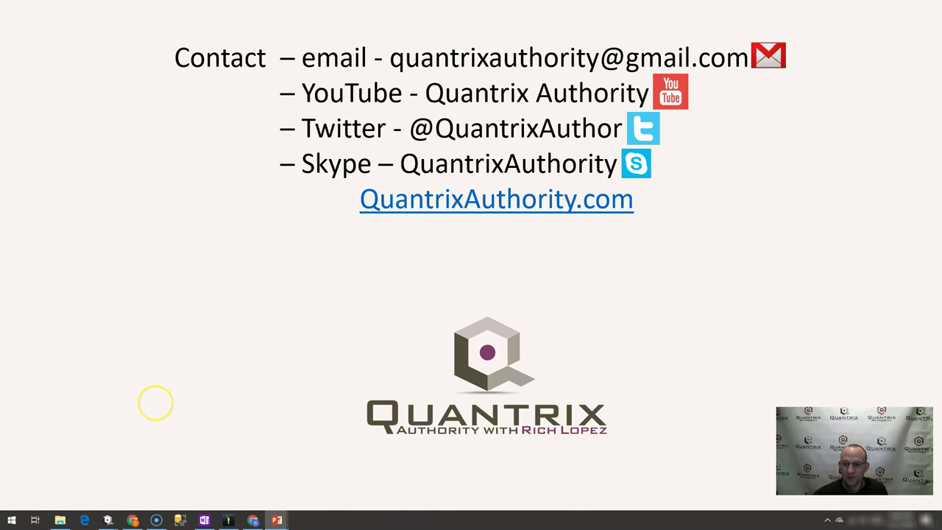